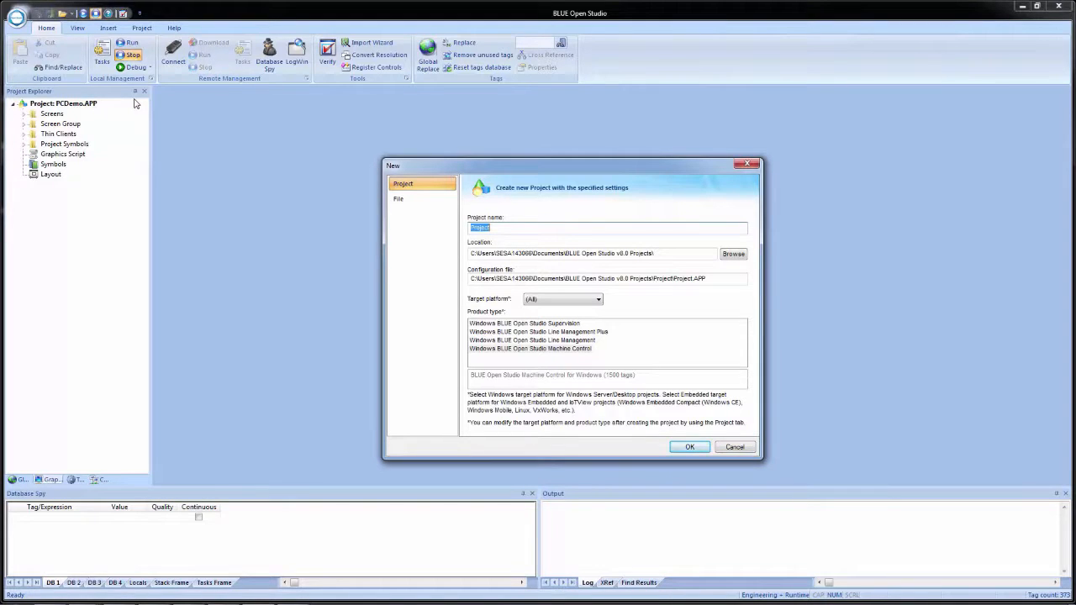
Set the new project's location to the root of the C:\ drive
left_click(733, 253)
scroll(616, 308, "up", 10)
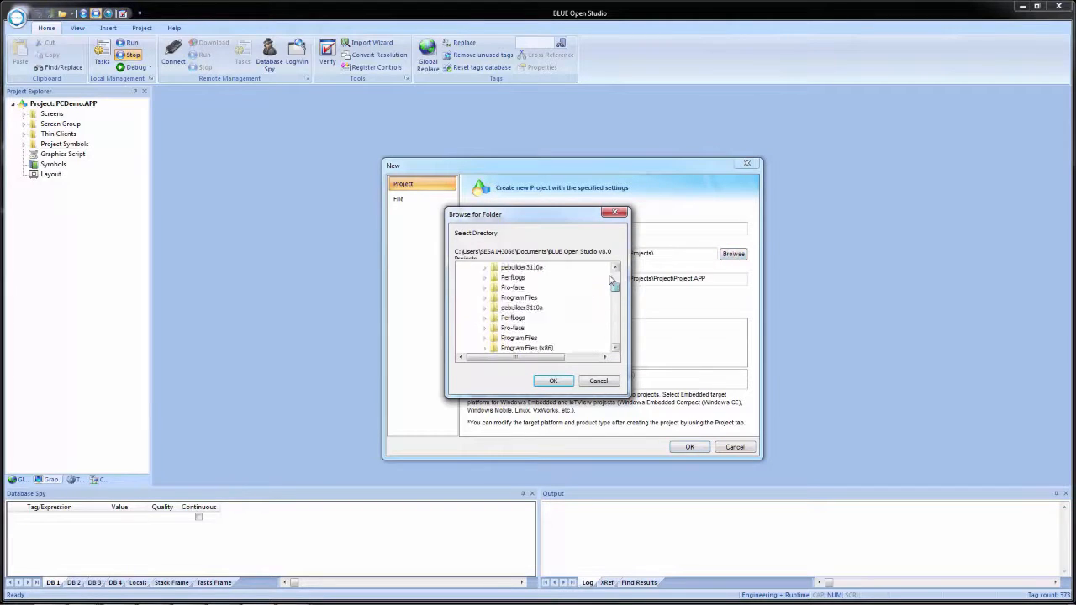
left_click(517, 320)
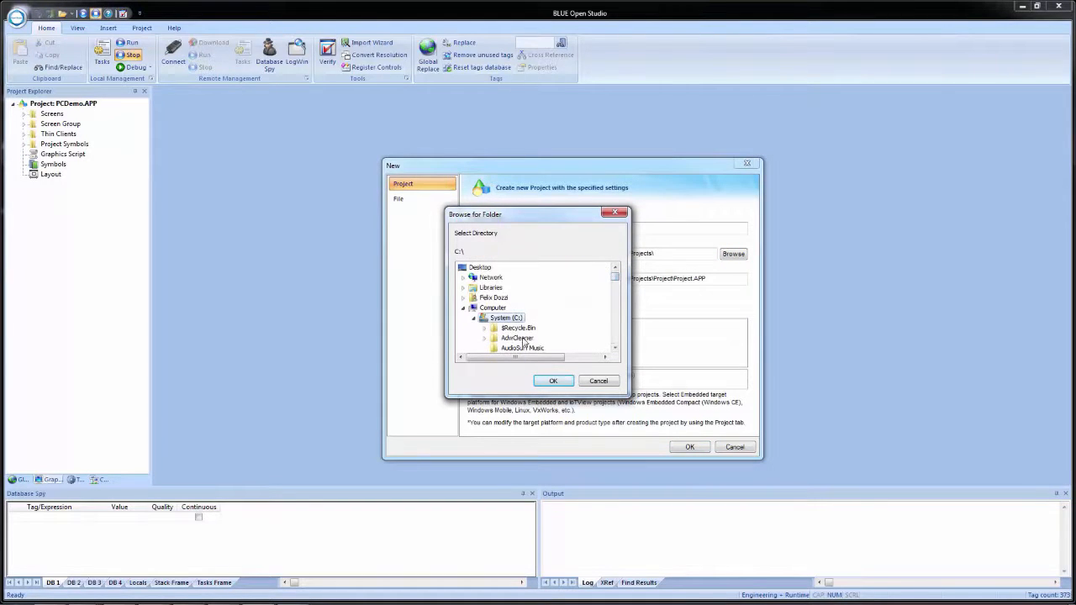
left_click(553, 380)
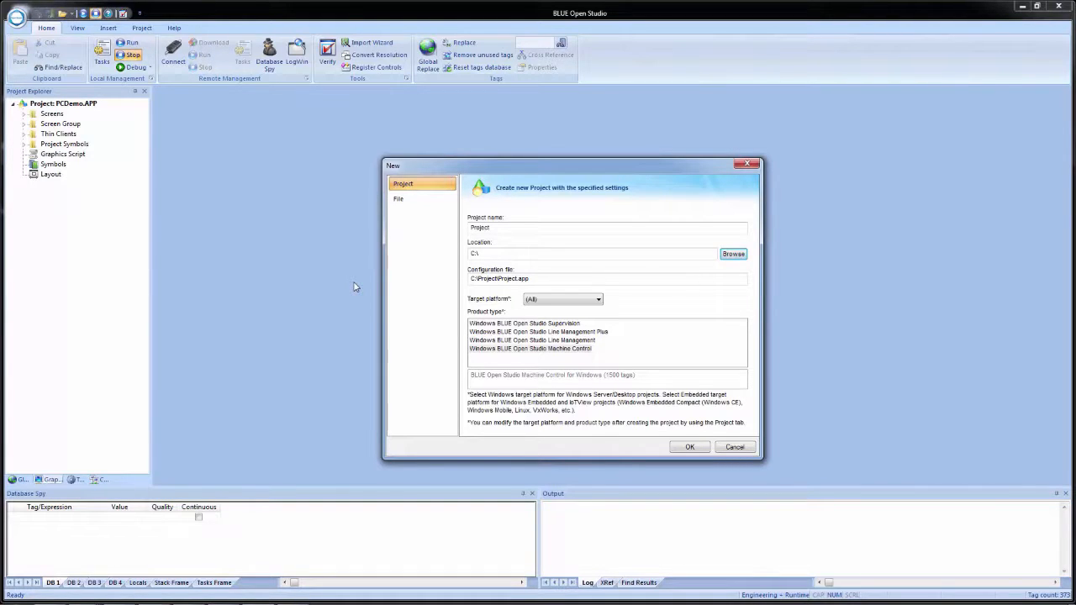
Name the new project BOS_Training
left_click(476, 227)
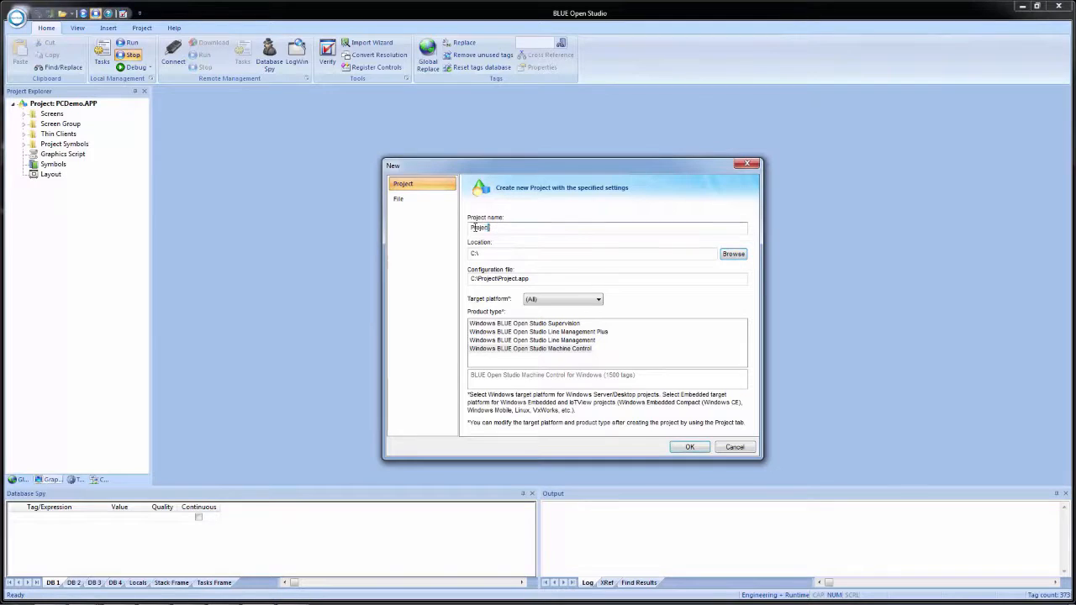
double_click(476, 227)
type("BOS_Training")
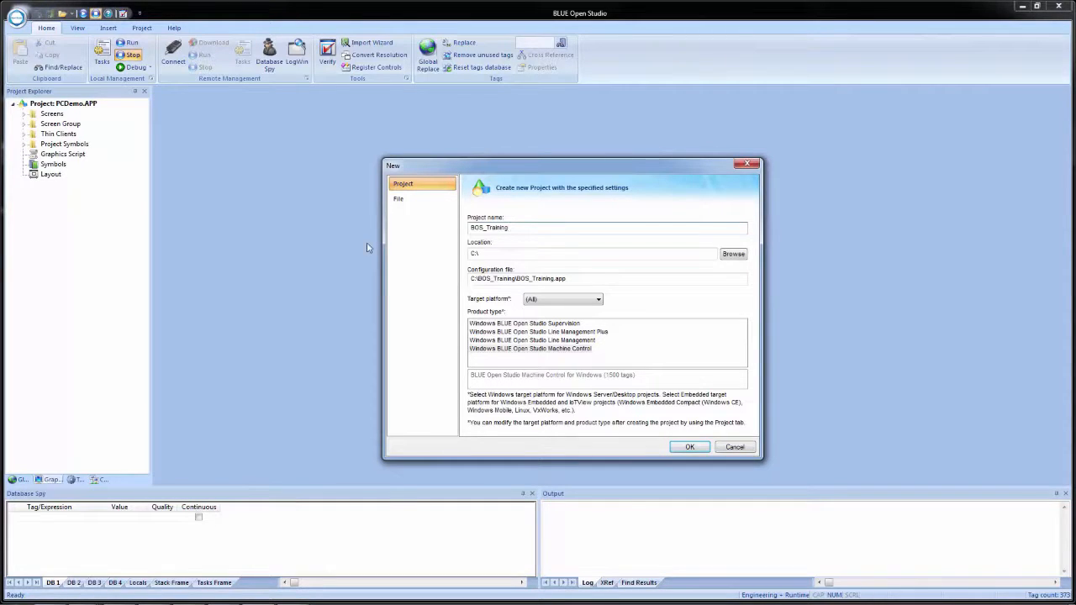
Leave the target platform at (All), choose the Windows BLUE Open Studio Machine Control product type and accept the project settings
left_click(599, 300)
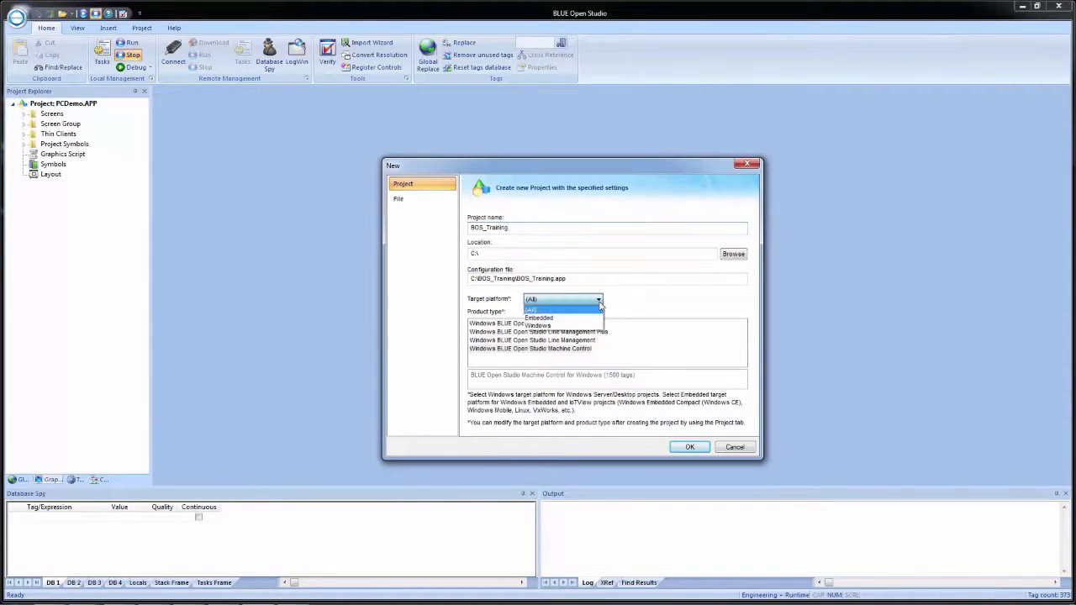
left_click(600, 306)
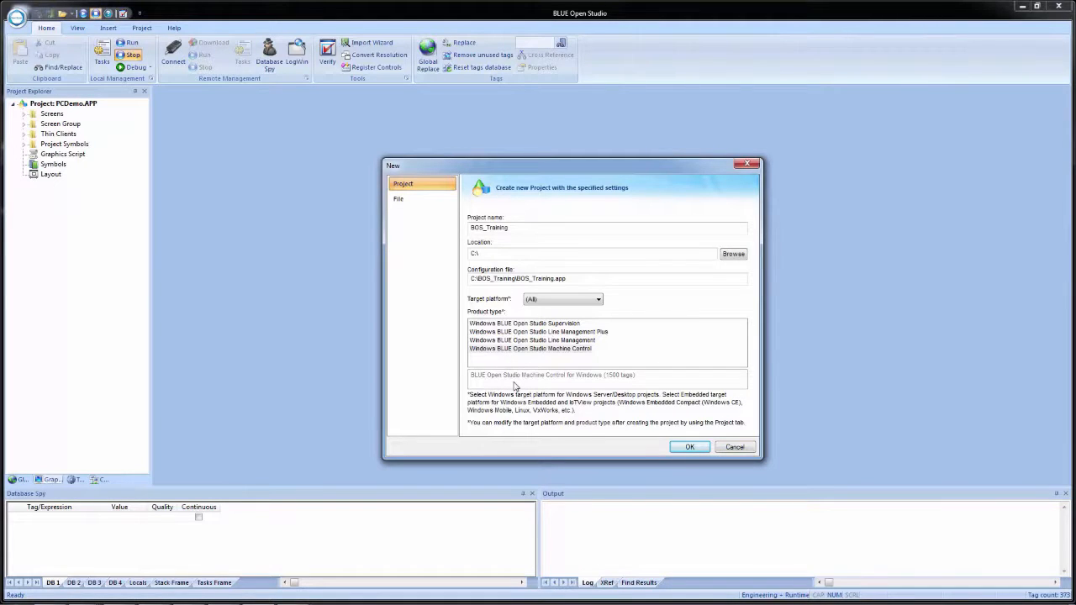
left_click(499, 341)
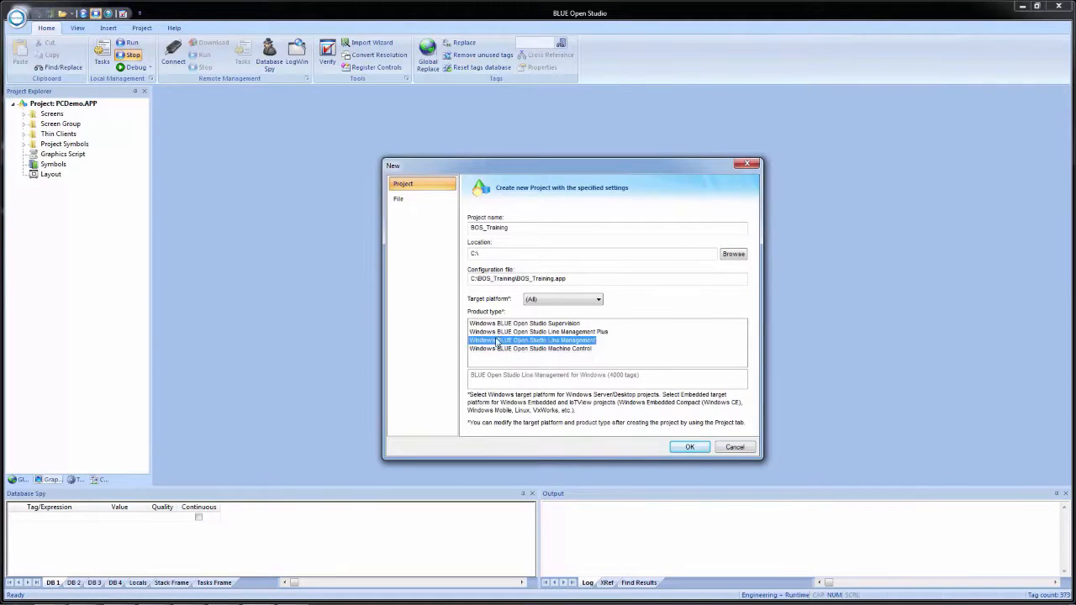
left_click(497, 333)
left_click(503, 348)
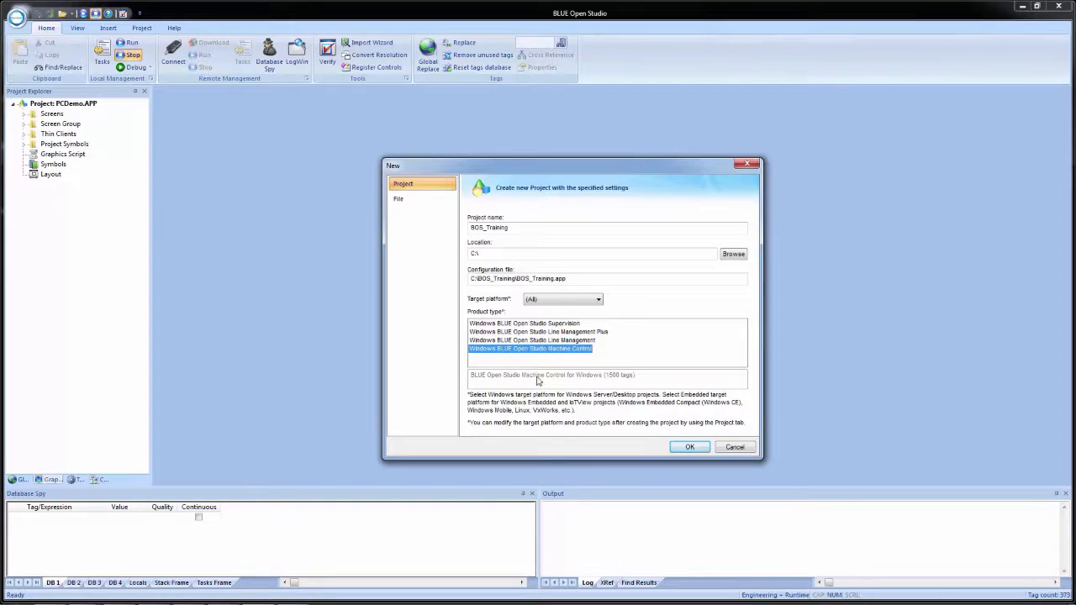
left_click(694, 449)
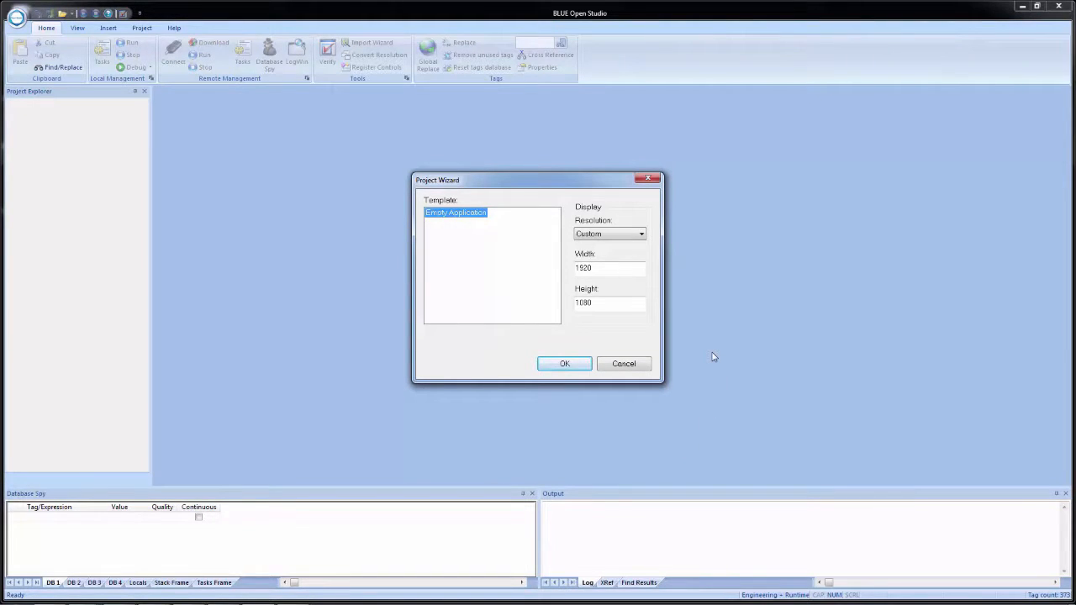
Set the display resolution to 1024 x 768 for the Empty Application template and create the project
left_click(642, 234)
left_click(629, 245)
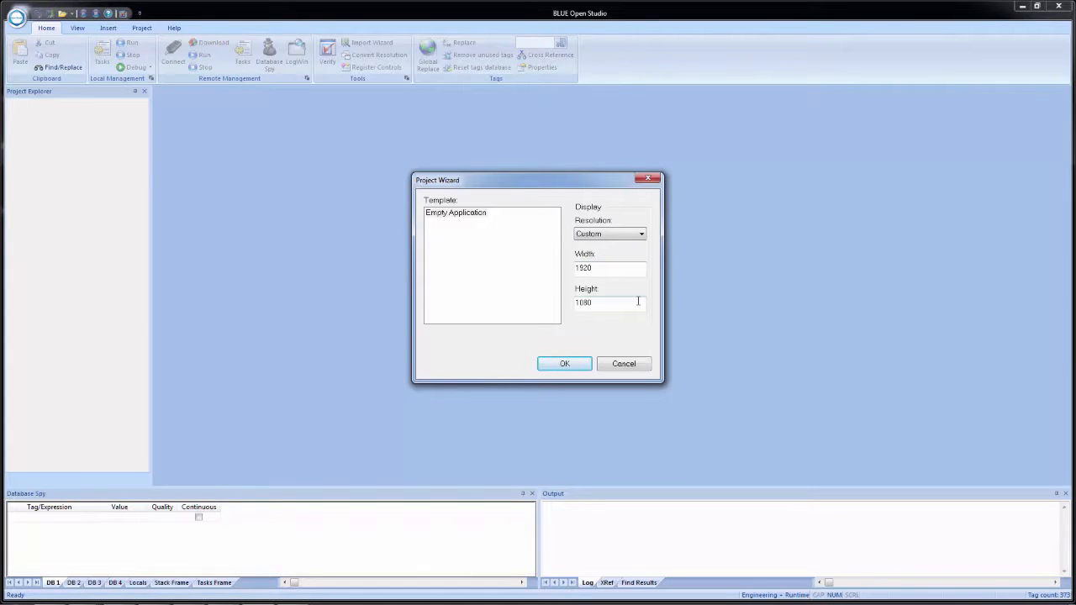
left_click(642, 236)
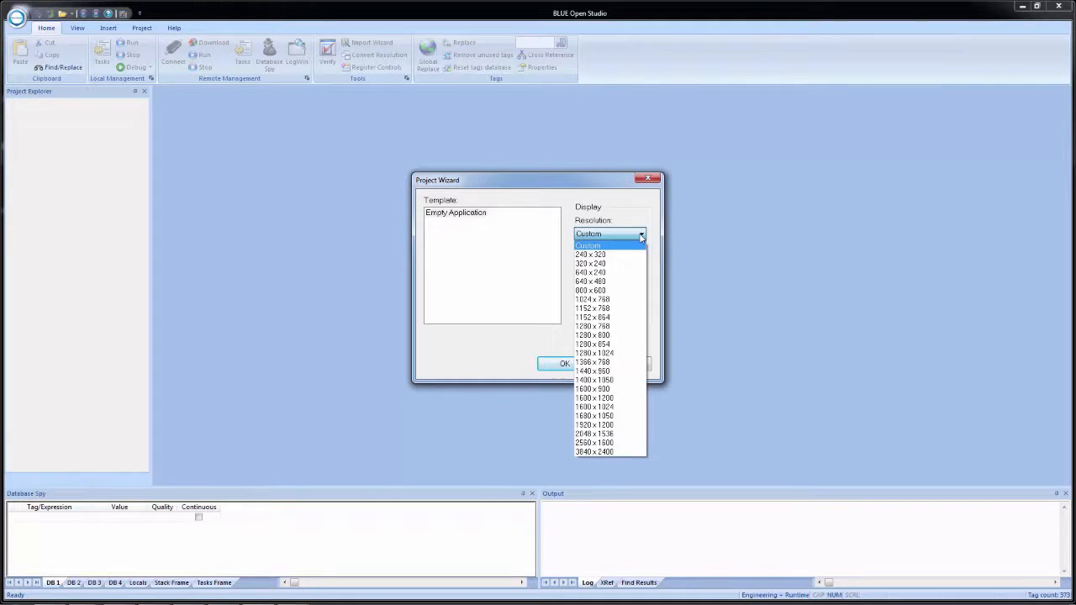
left_click(631, 301)
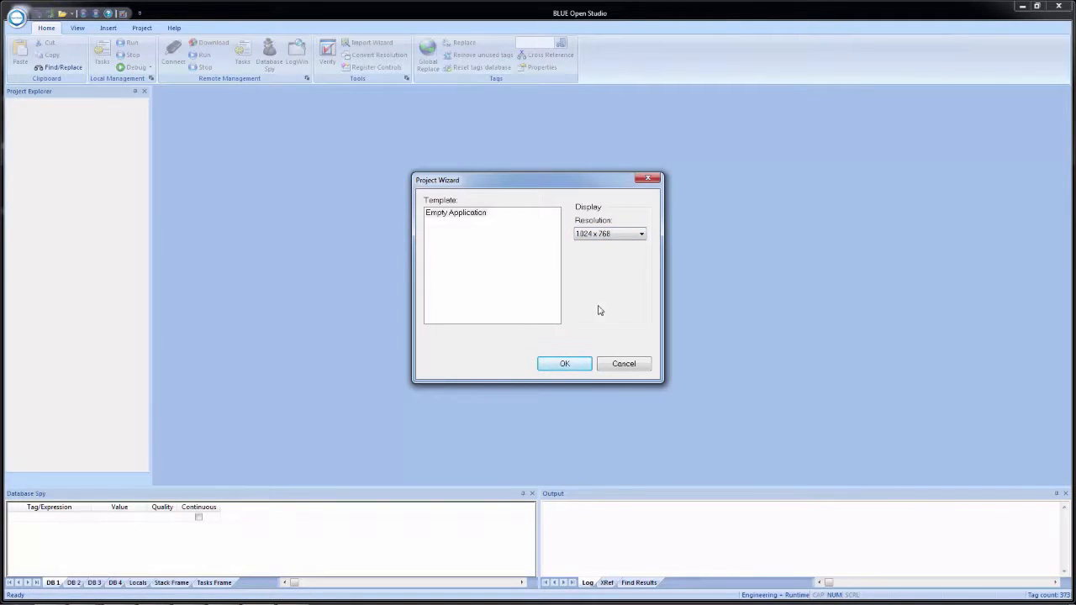
left_click(576, 370)
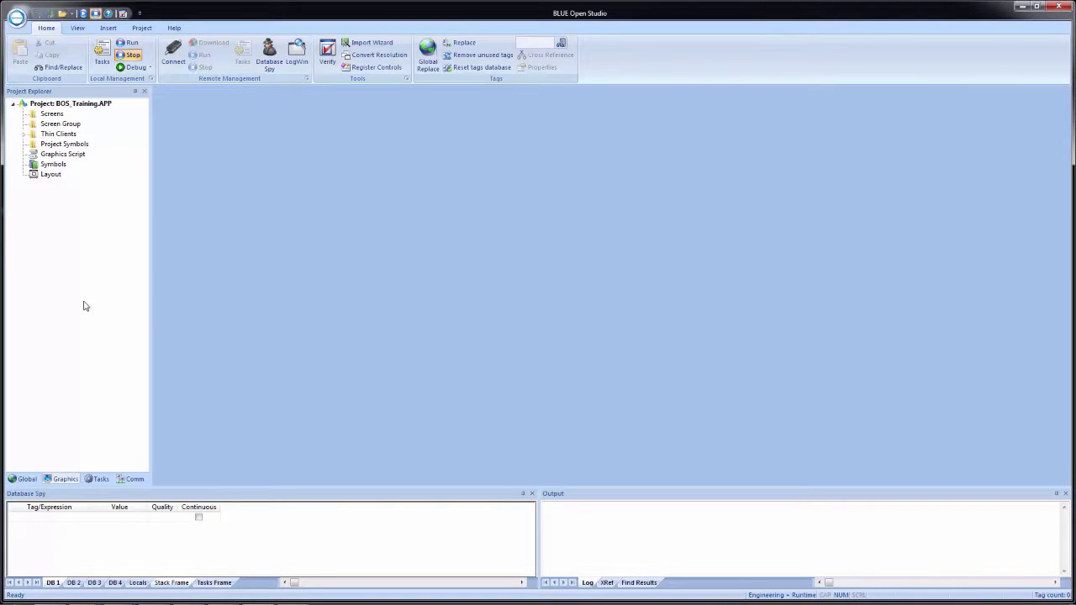
Switch to Windows Explorer, examine the contents of C:\BOS_Training including BOS_Training.APP, and close the window
key("super+e")
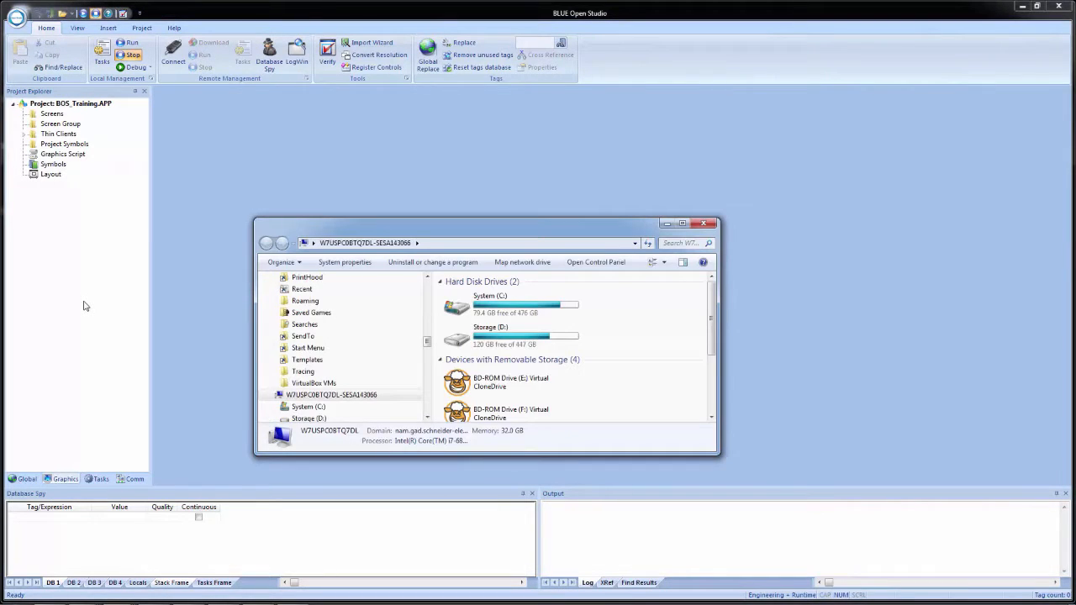
double_click(503, 315)
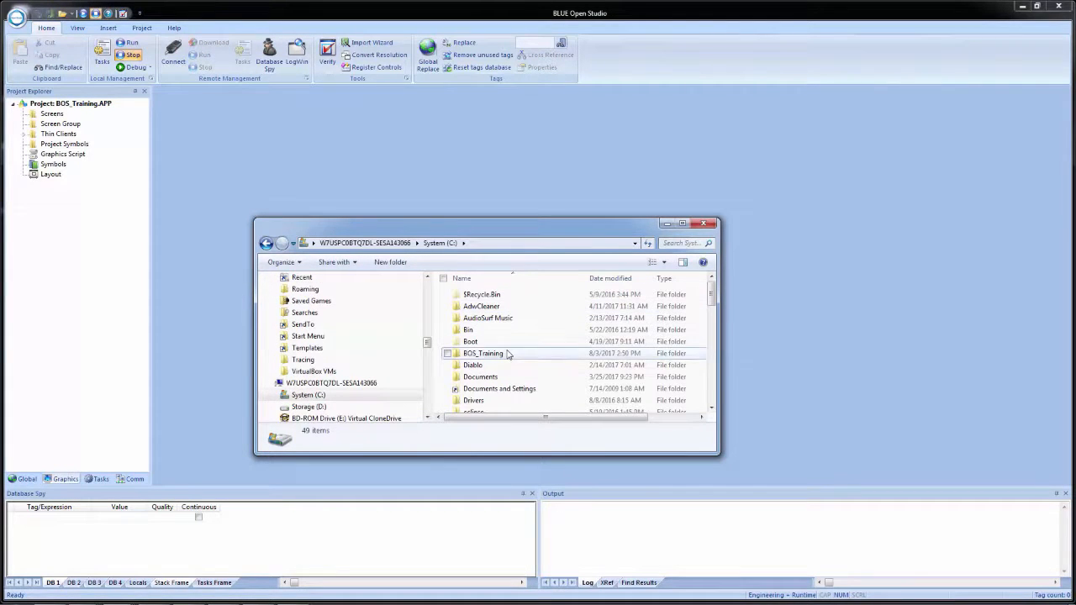
left_click(503, 354)
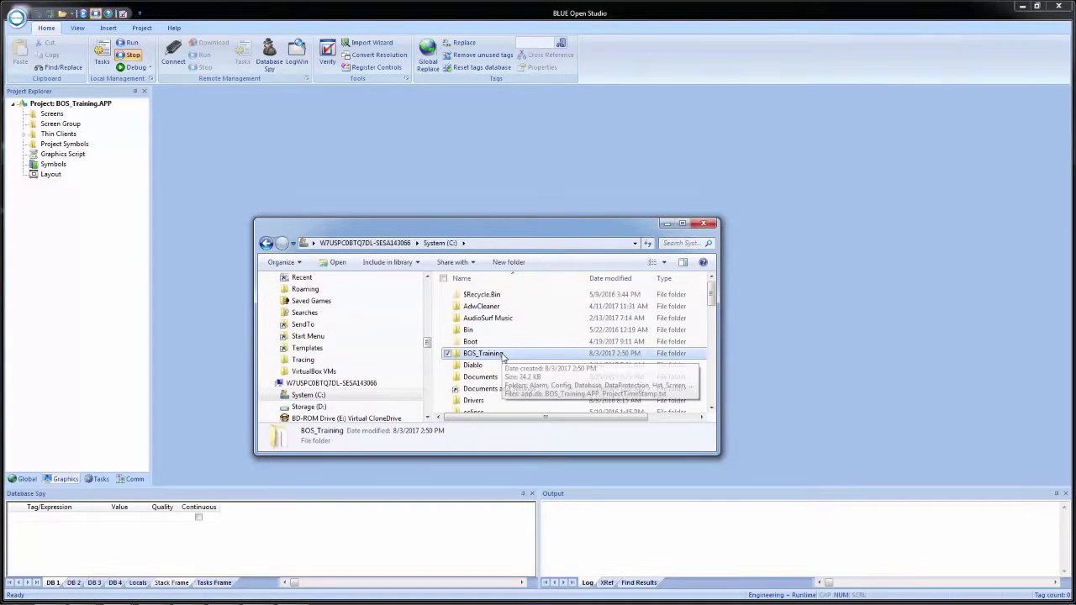
double_click(502, 355)
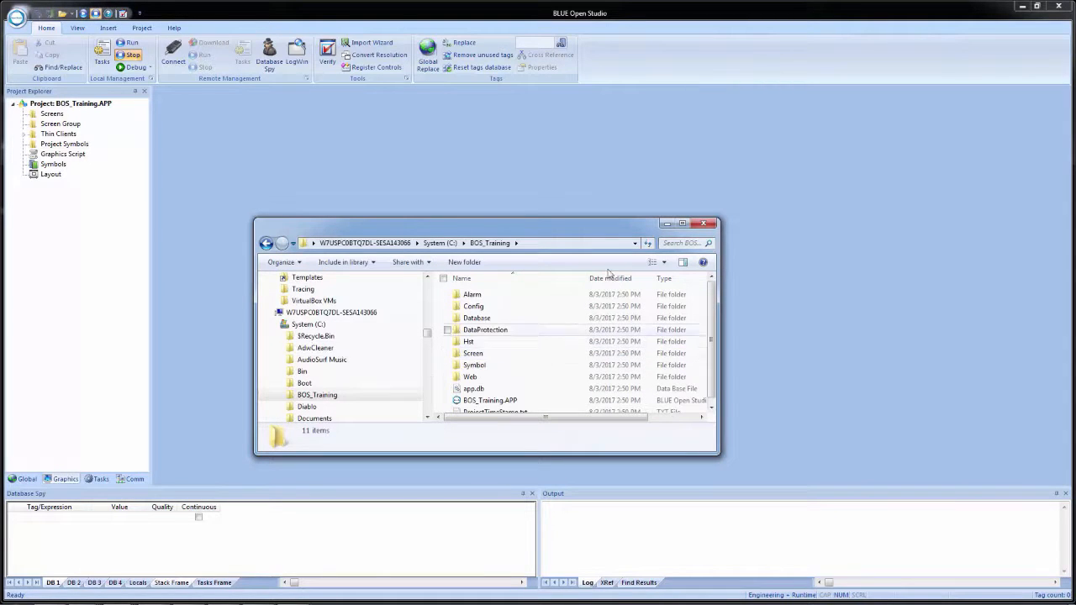
left_click(682, 224)
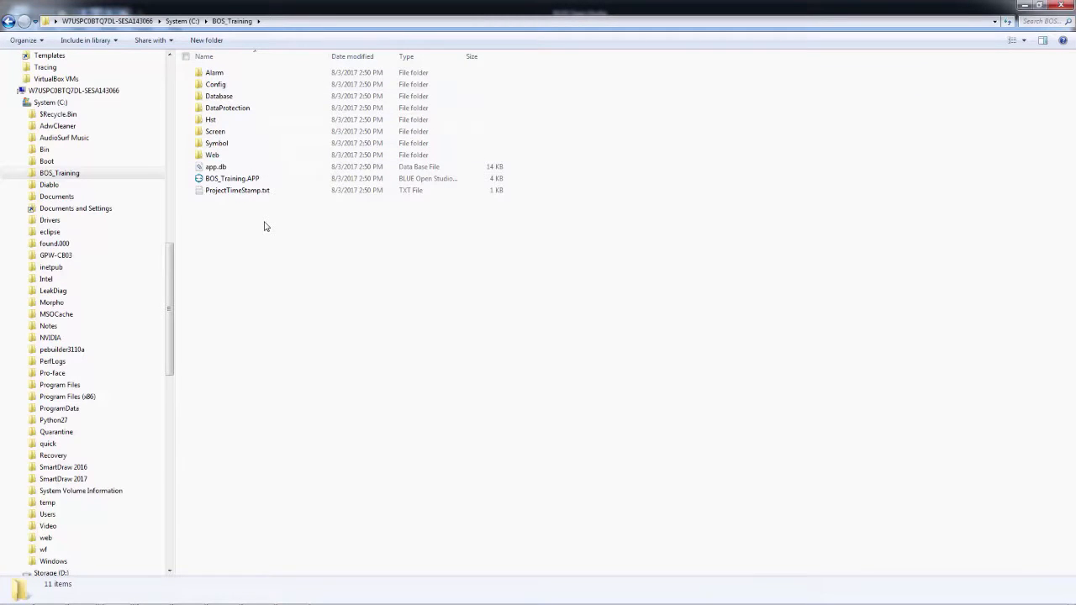
left_click(234, 181)
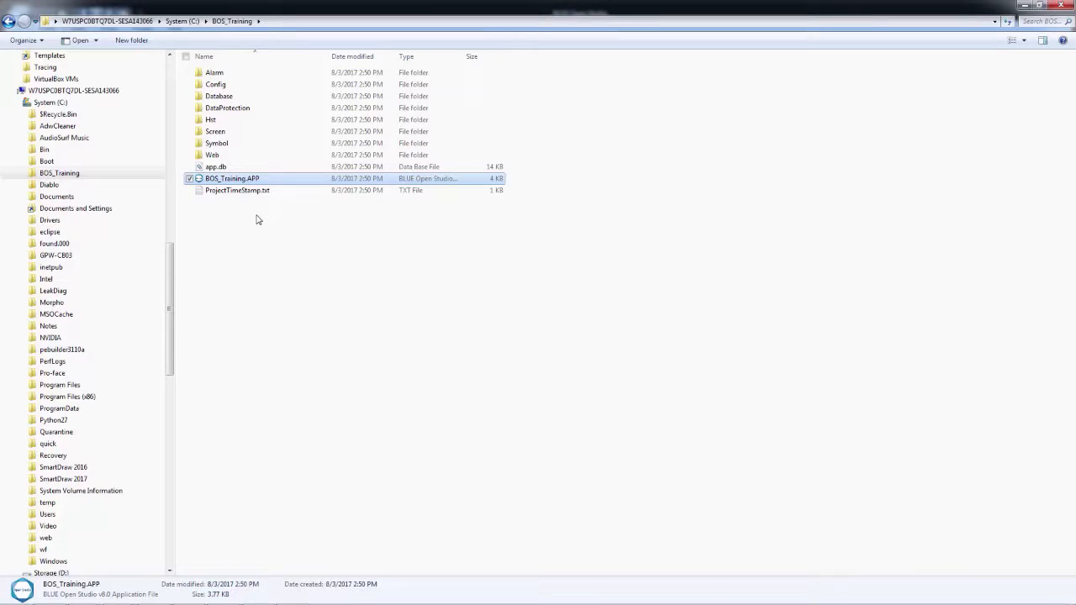
left_click(1058, 6)
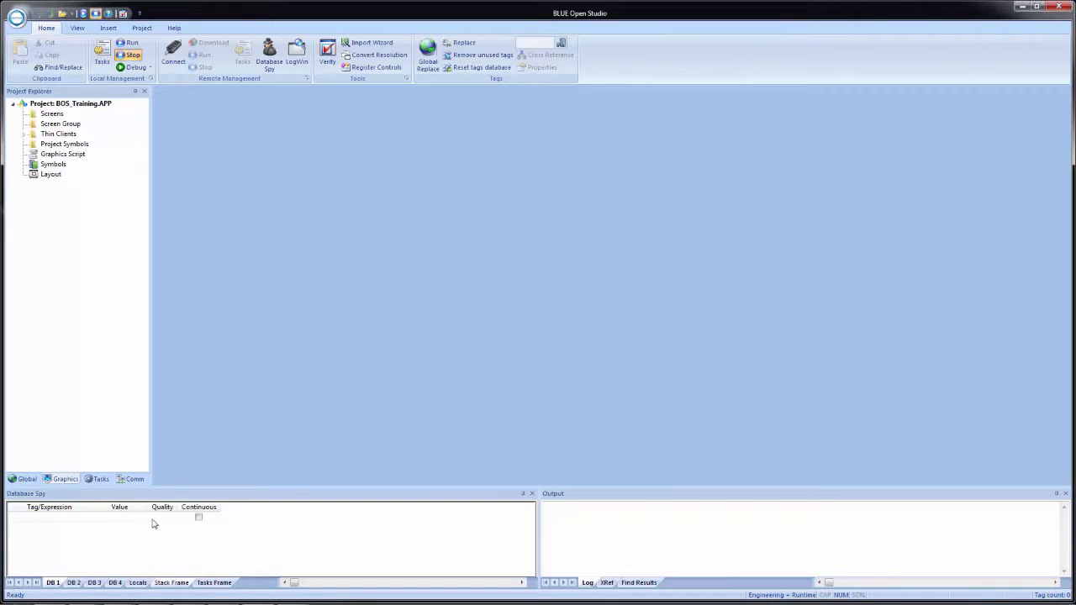
Evaluate the expression GetAppPath() in the first row of the Database Spy
left_click(78, 520)
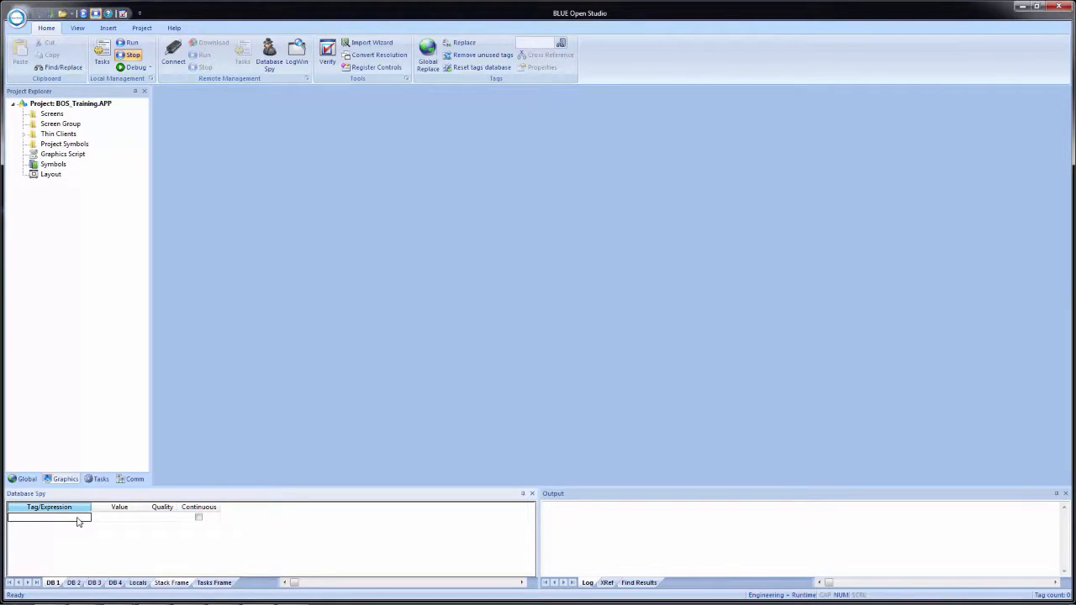
type("GetAppPath()")
key("Return")
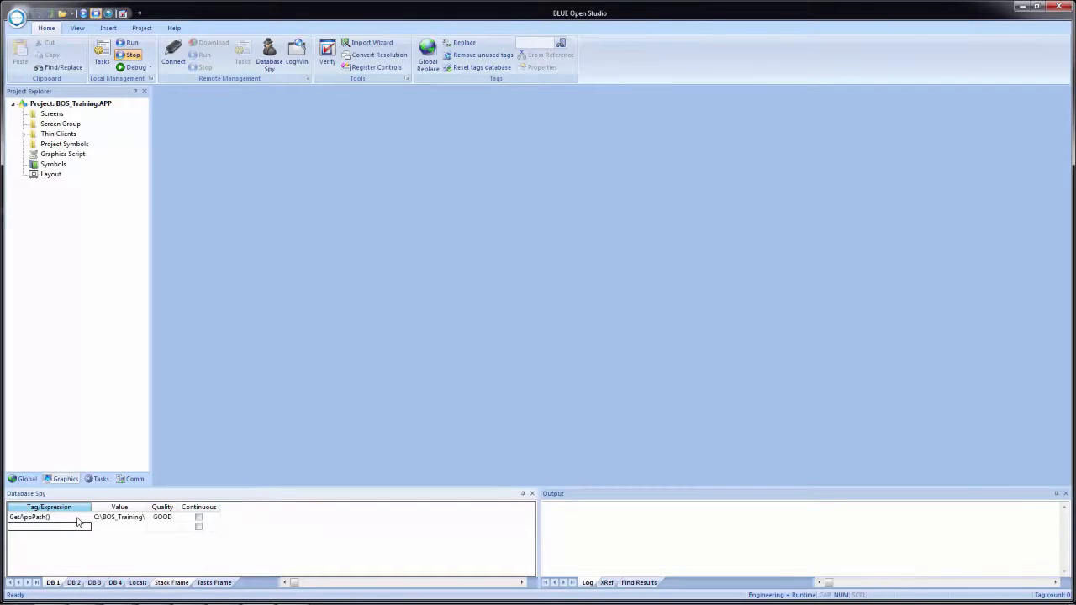
Copy the path returned by GetAppPath() and open that folder in Windows Explorer
left_click(109, 520)
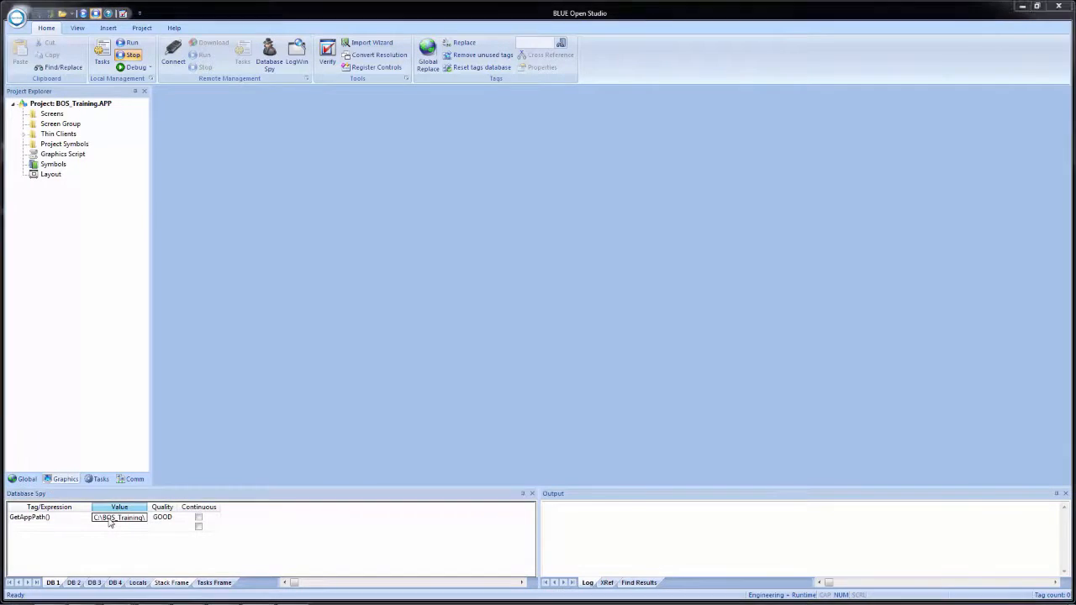
key("super+e")
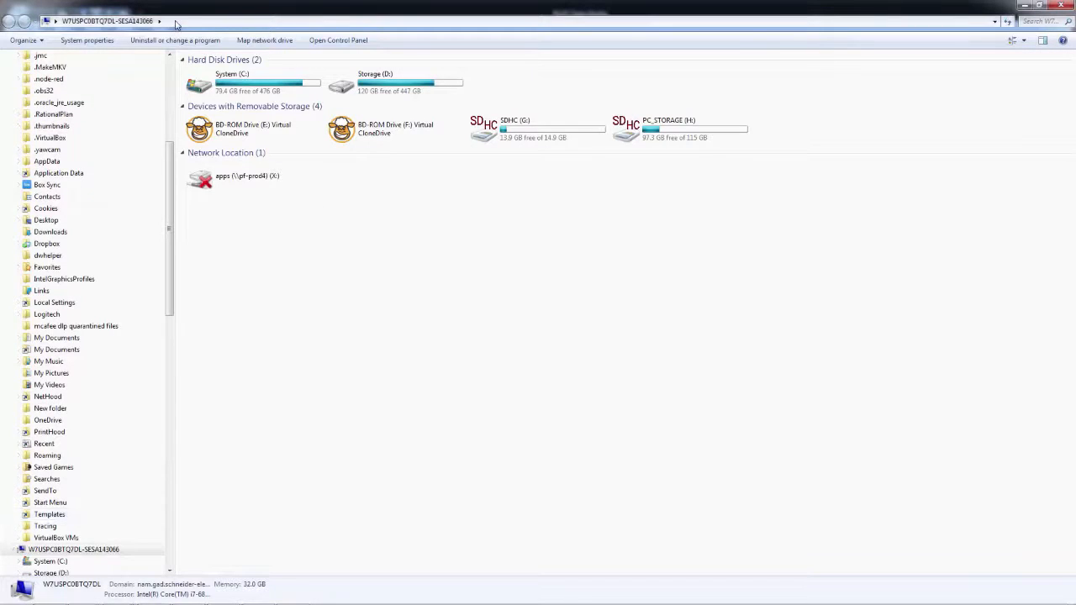
left_click(176, 23)
type("C:\\BOS_Training")
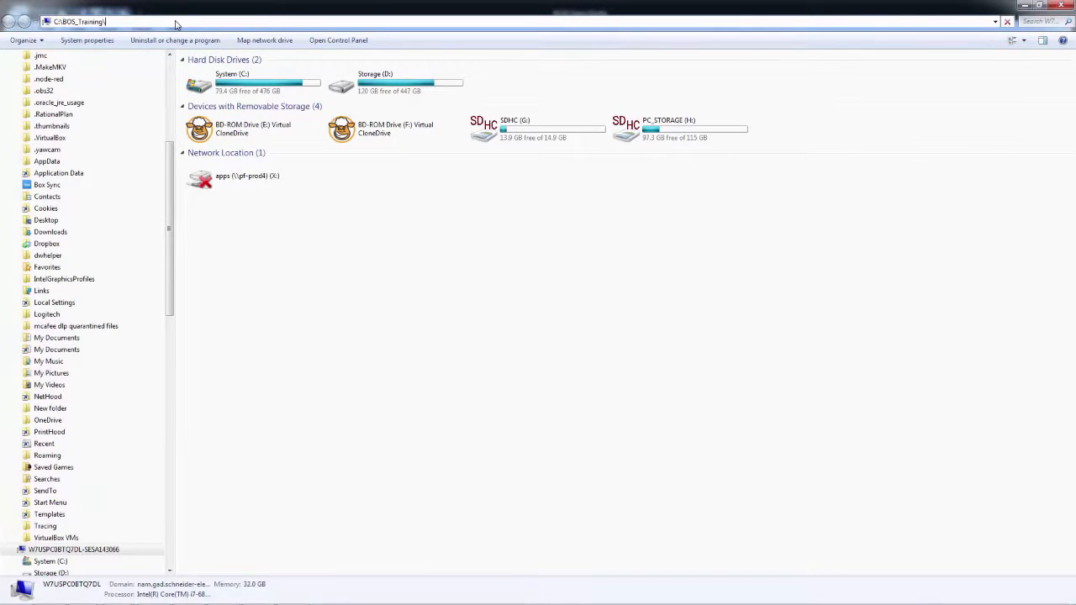
key("Return")
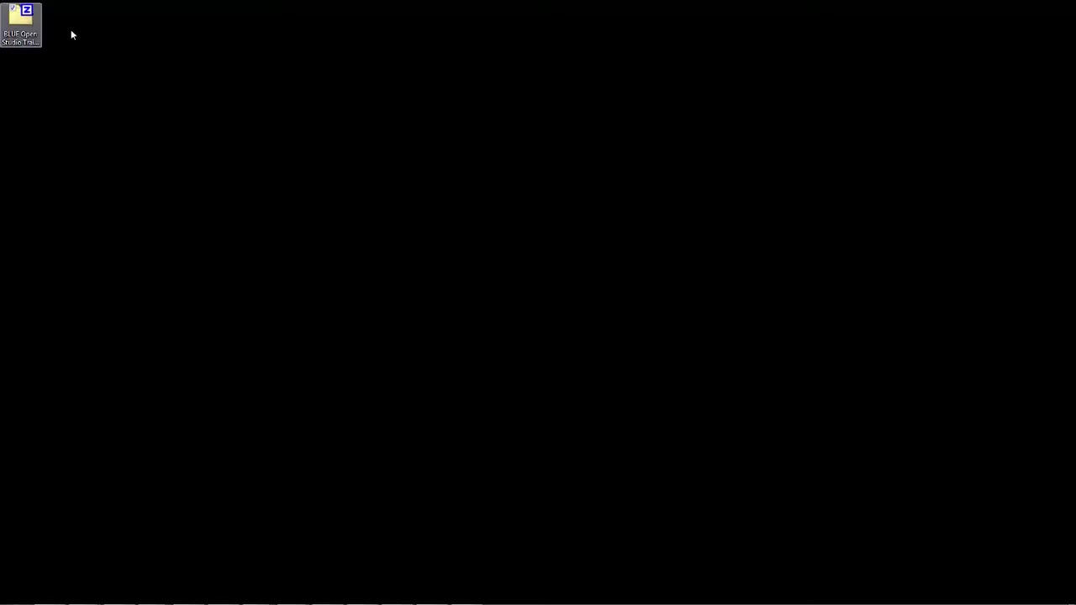
Extract the BLUE Open Studio Training Files archive from the desktop onto the C: drive with 7-Zip and open the BOS Training Class Files -- 20170202 folder
left_click(30, 28)
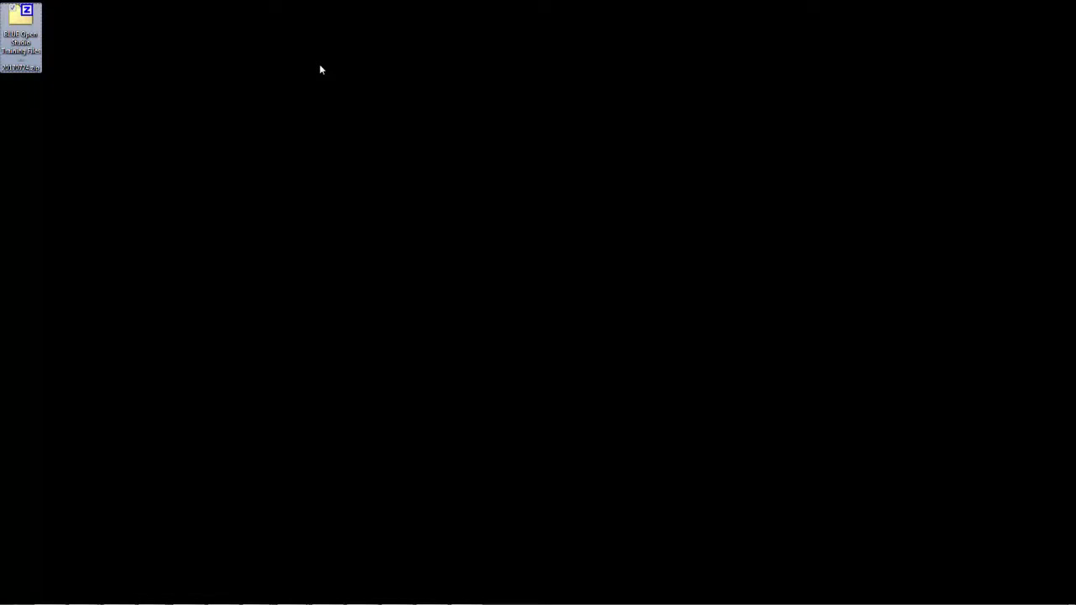
key("super+e")
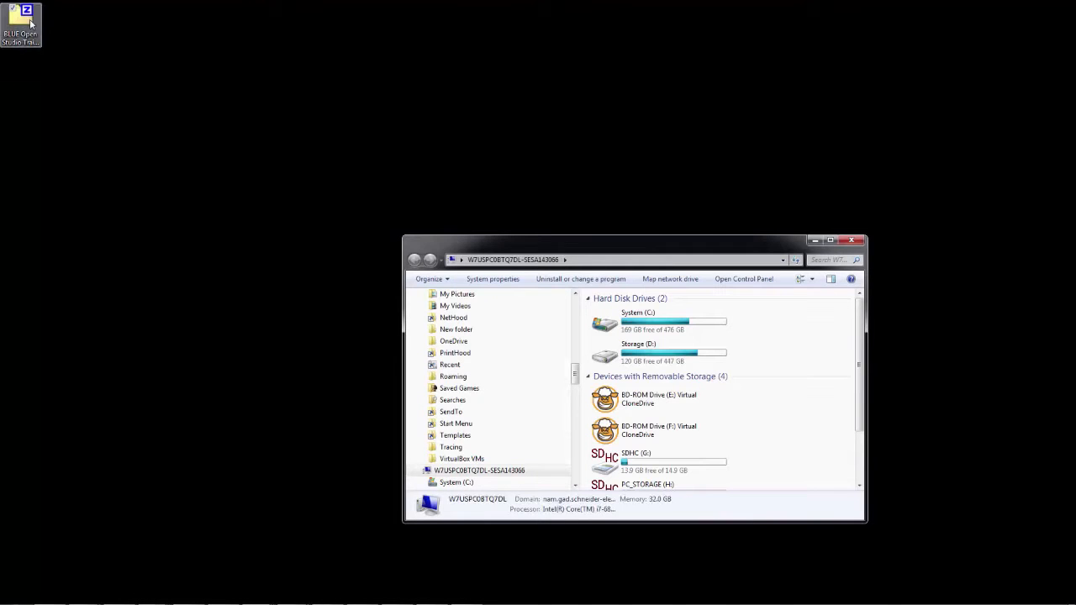
left_click_drag(30, 24, 651, 326)
mouse_move(745, 334)
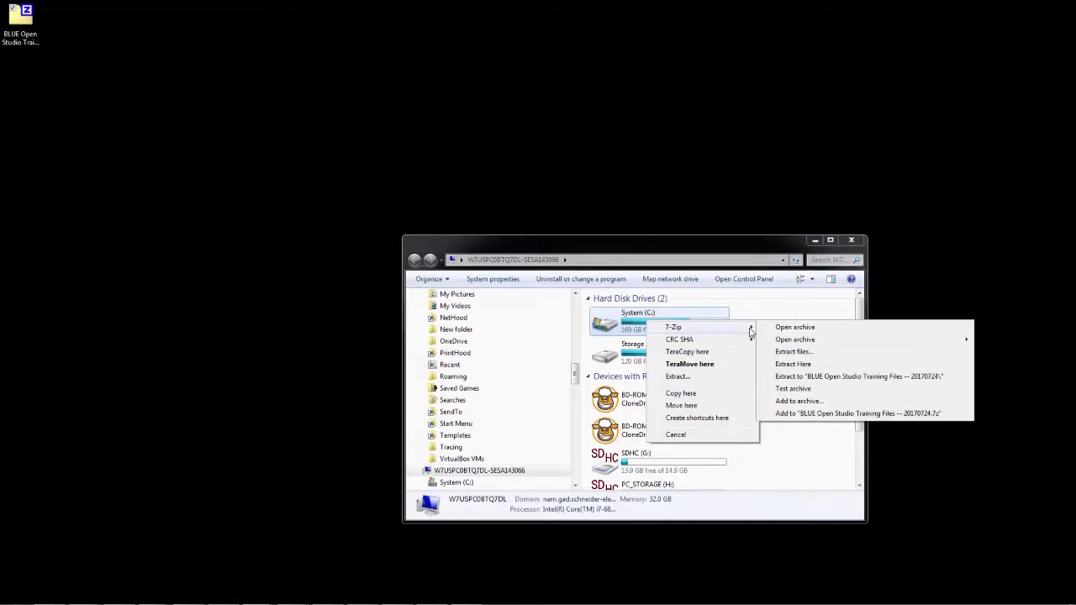
left_click(817, 365)
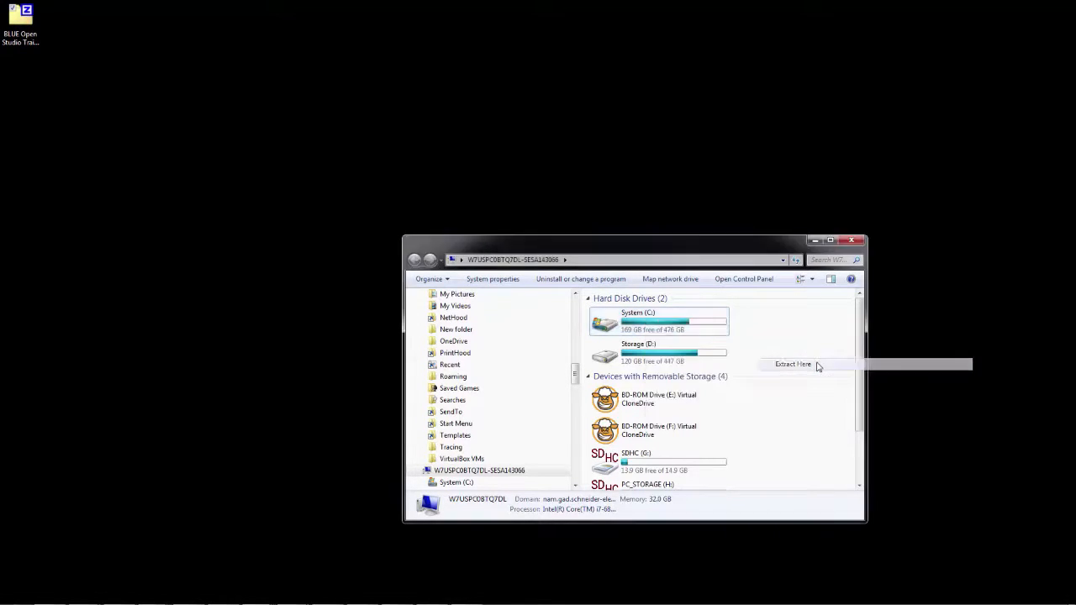
double_click(669, 326)
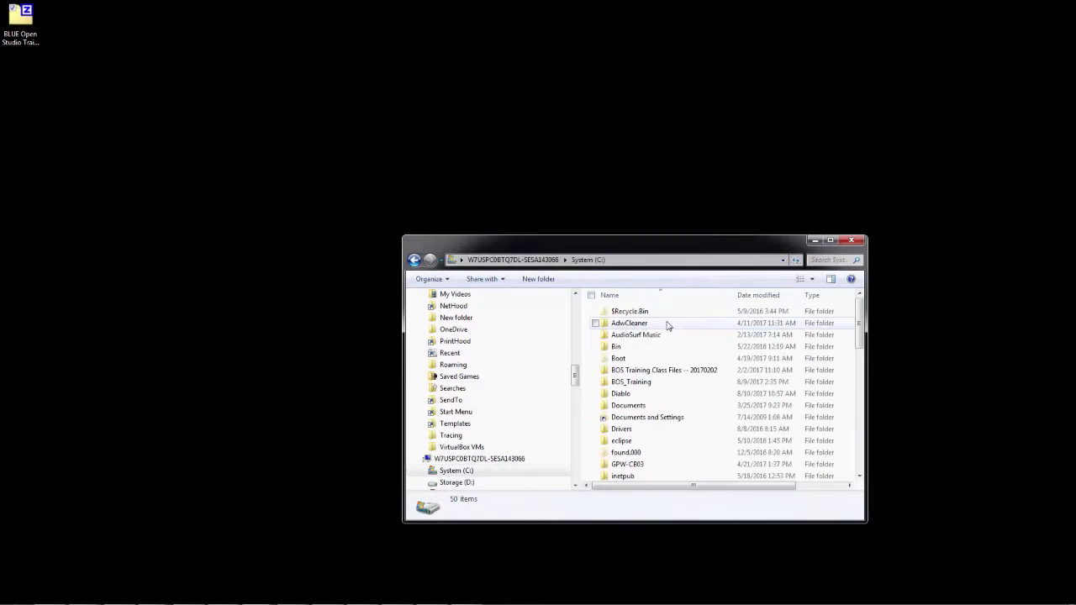
double_click(691, 372)
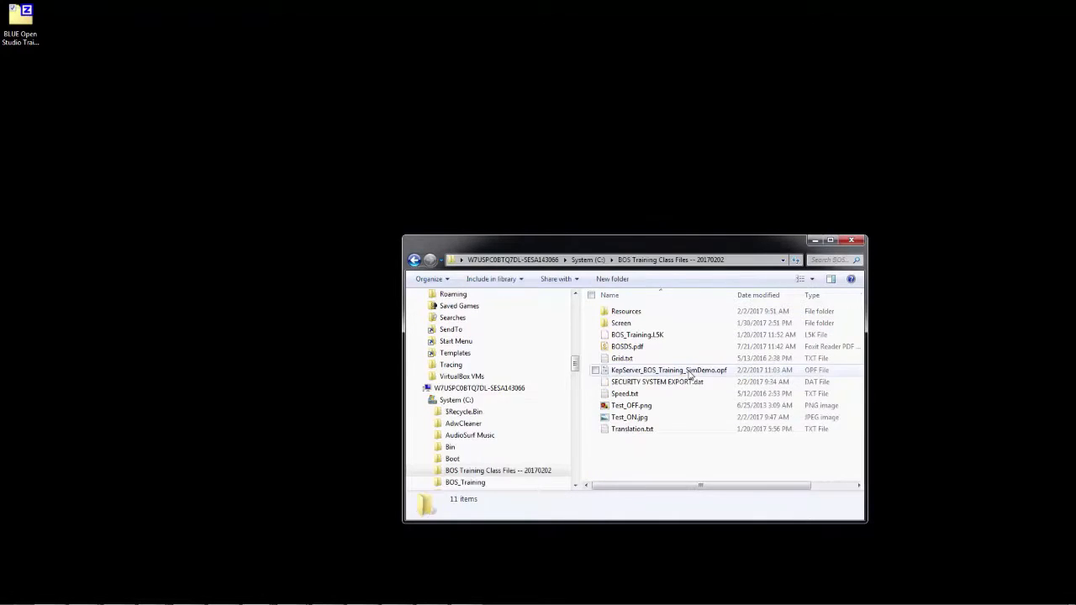